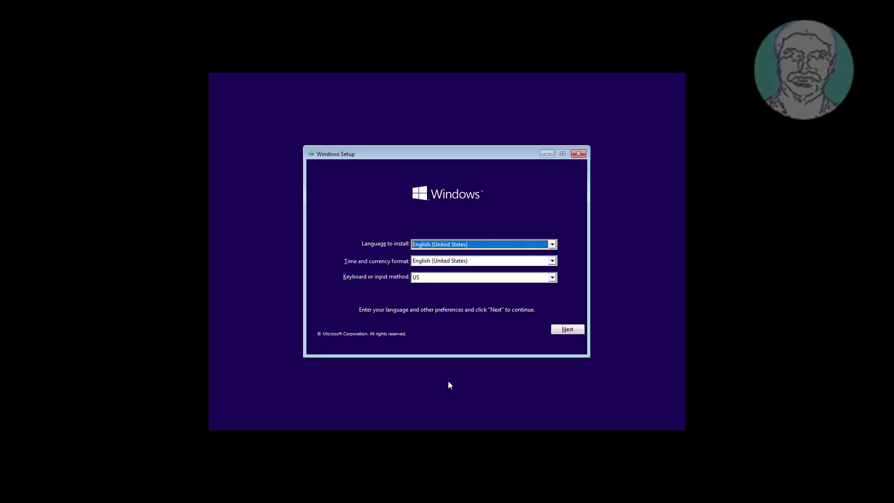
# - Pass the Windows Setup language page and choose 'Repair your computer' instead of installing
pyautogui.click(566, 329)
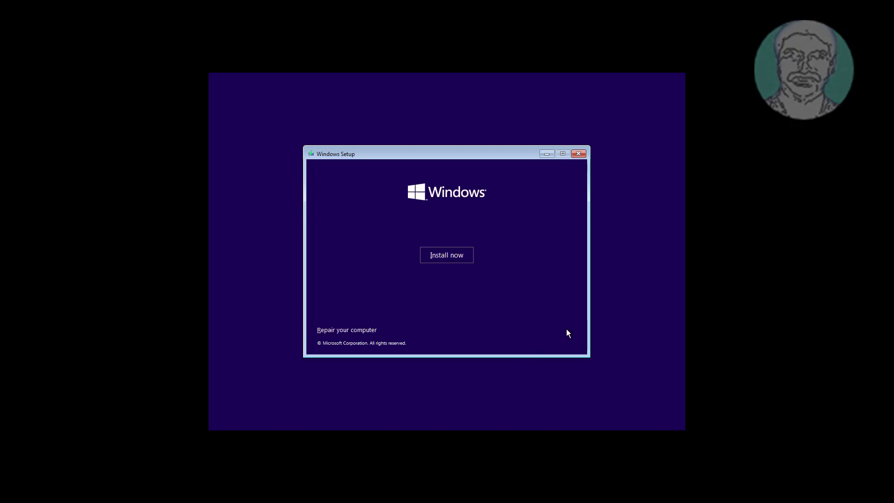
pyautogui.click(344, 333)
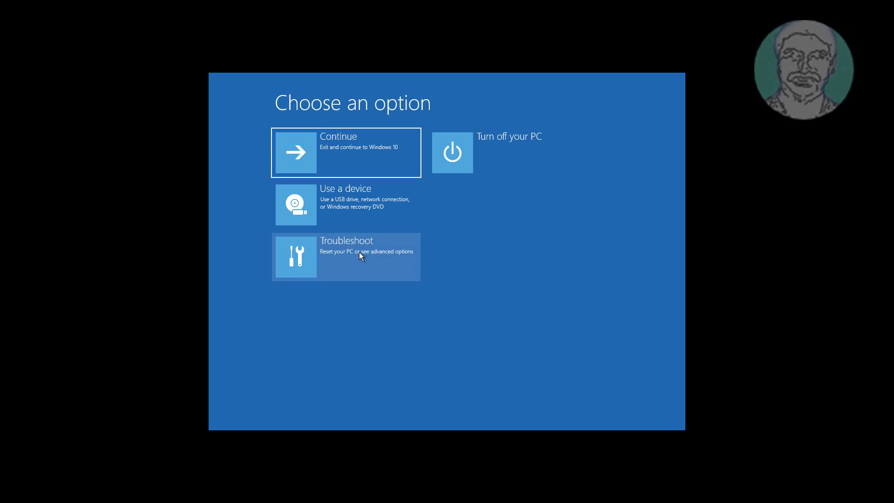
# - Uninstall the latest quality update for Windows 10 via Troubleshoot > Advanced options > Uninstall Updates
pyautogui.click(359, 253)
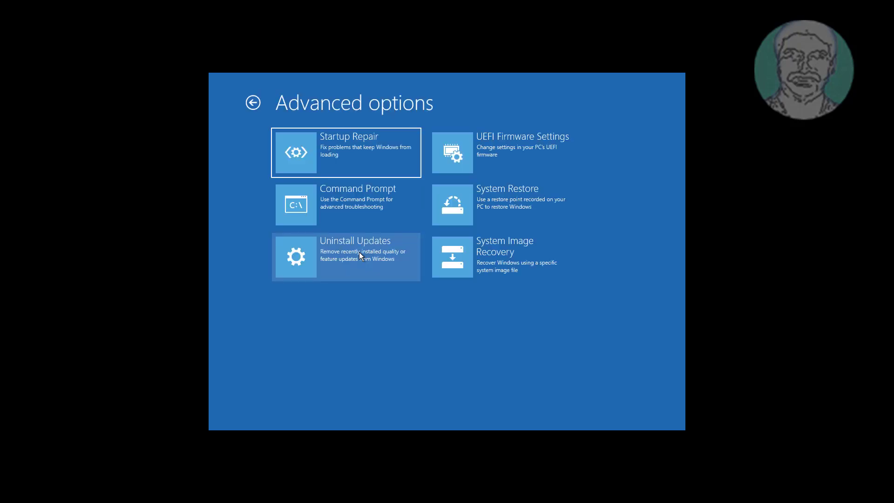
pyautogui.click(360, 259)
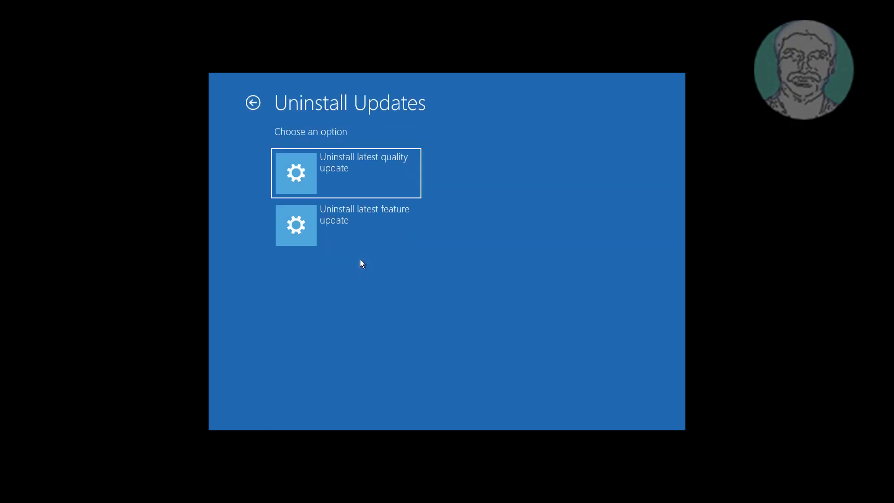
pyautogui.click(366, 170)
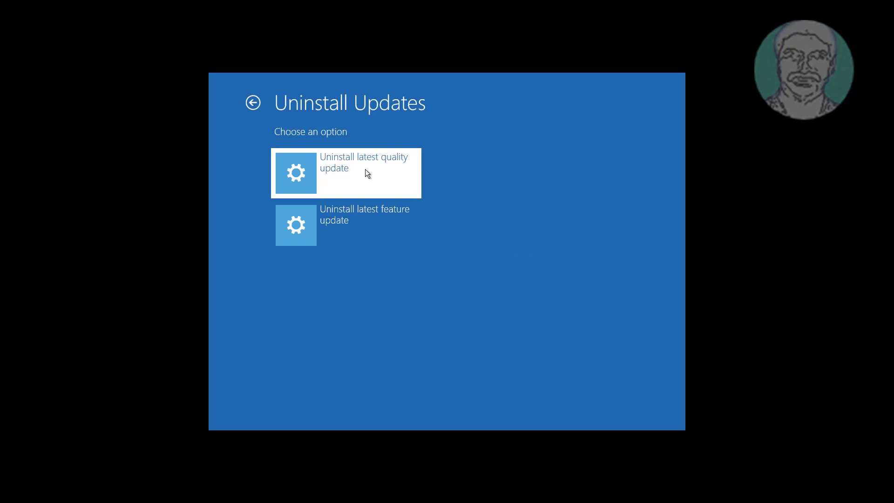
pyautogui.click(365, 175)
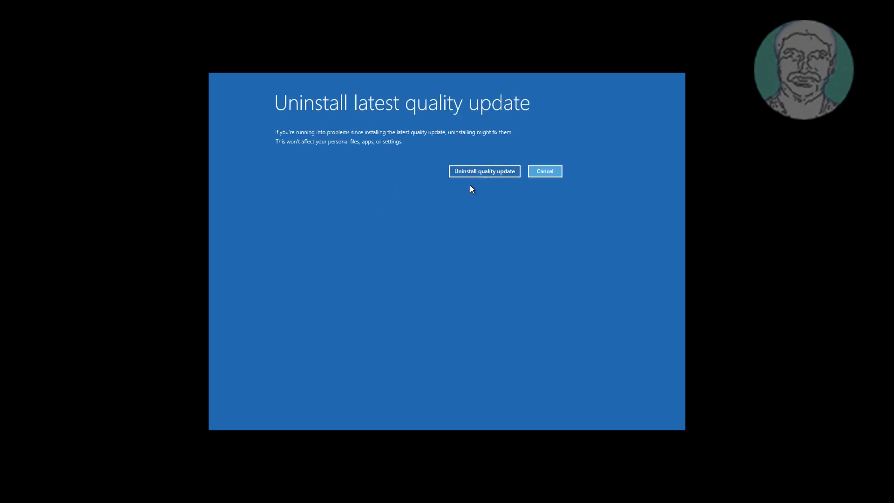
pyautogui.click(493, 175)
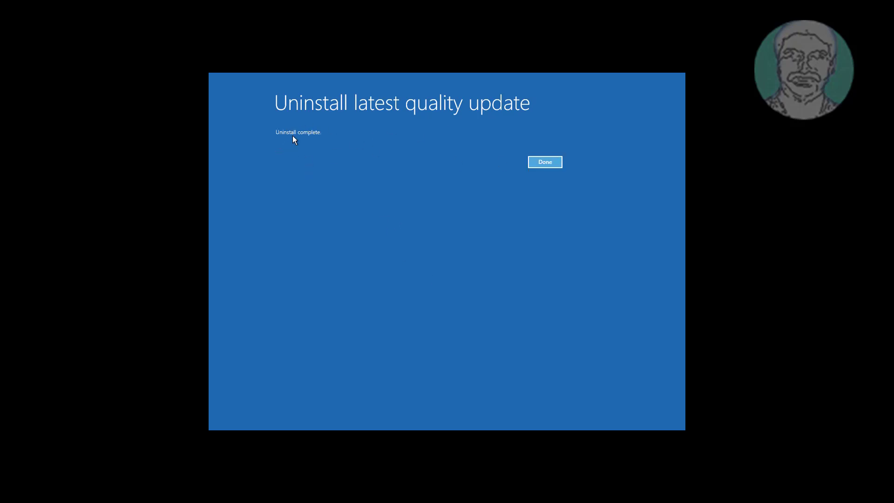
pyautogui.click(547, 162)
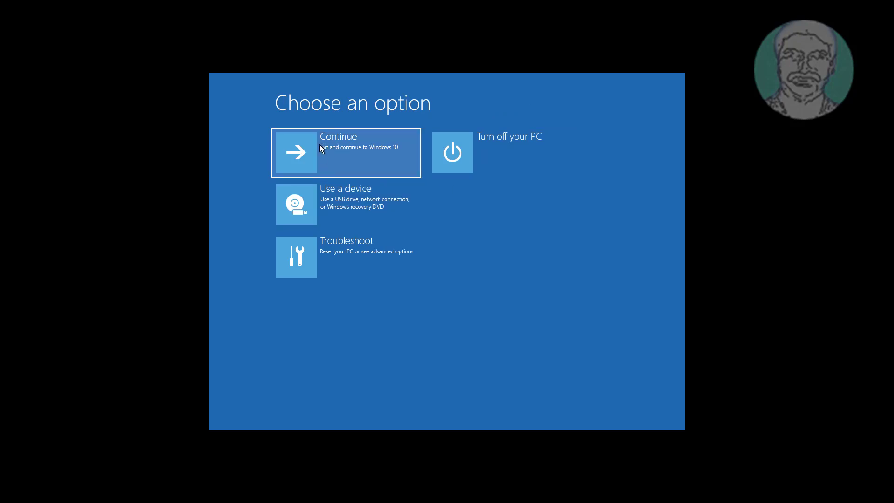
# - Continue to Windows 10 and sign in with the account password
pyautogui.click(351, 153)
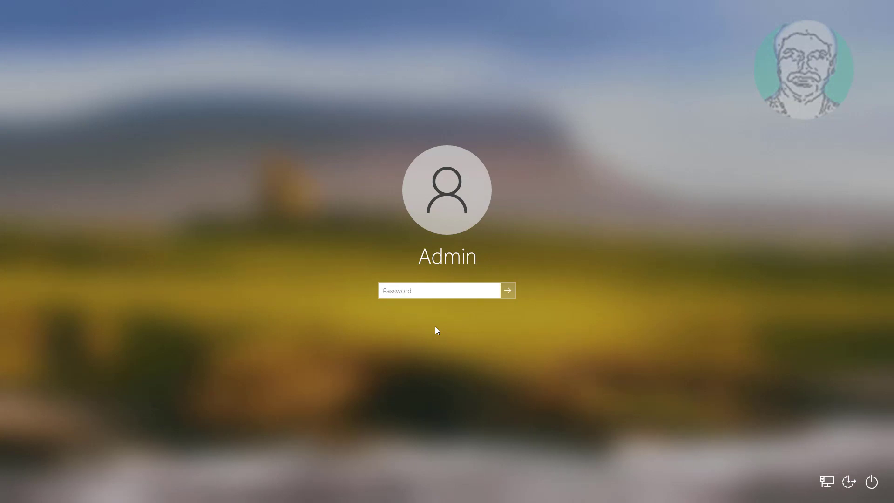
pyautogui.write('*******')
pyautogui.press('Return')
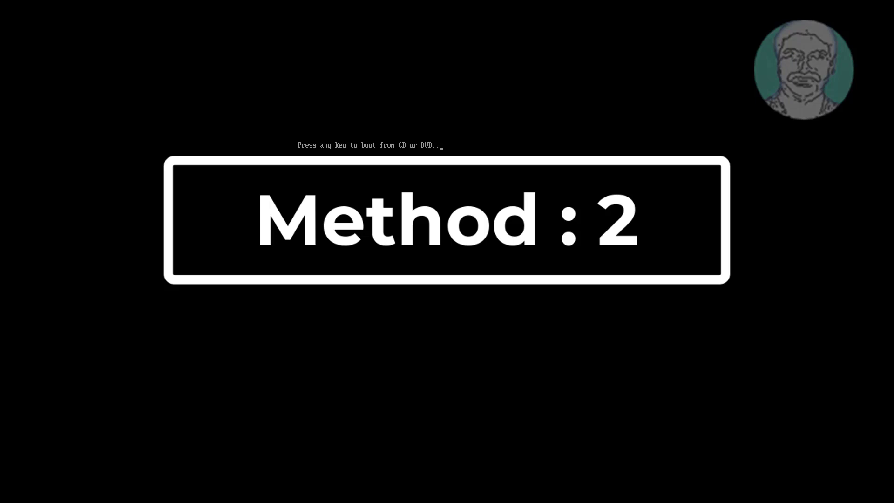
# - Boot from the installation DVD, pass the language page and choose 'Repair your computer'
pyautogui.press('Return')
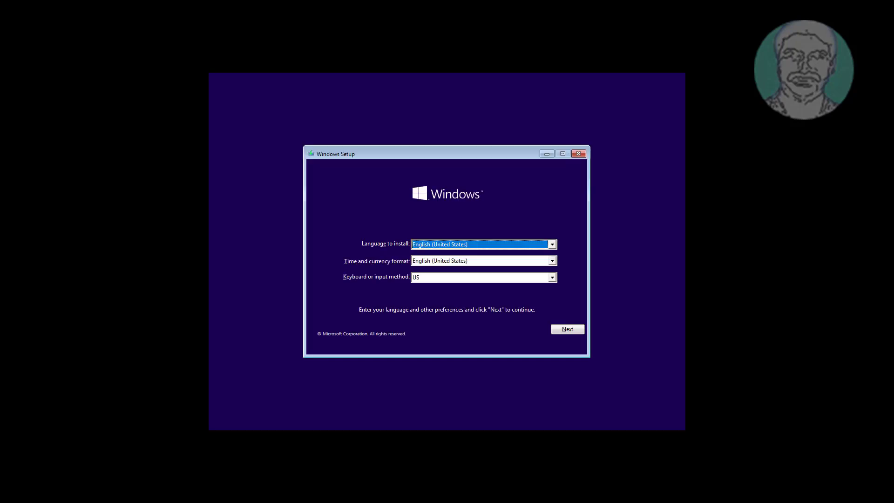
pyautogui.click(562, 330)
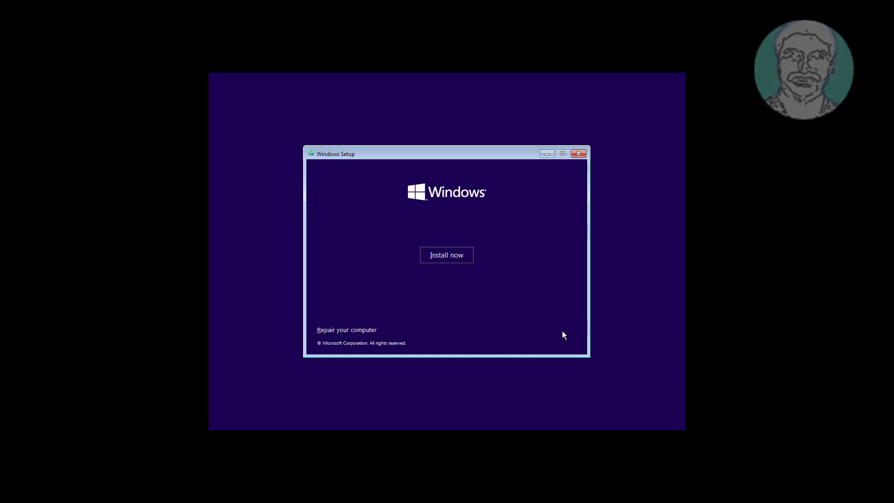
pyautogui.click(350, 331)
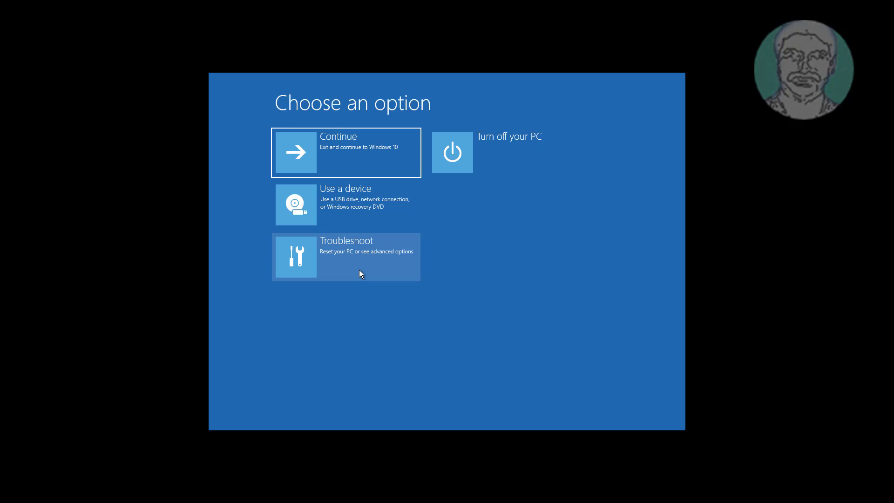
# - Try uninstalling the latest Windows 10 feature update and close the failure message
pyautogui.click(361, 274)
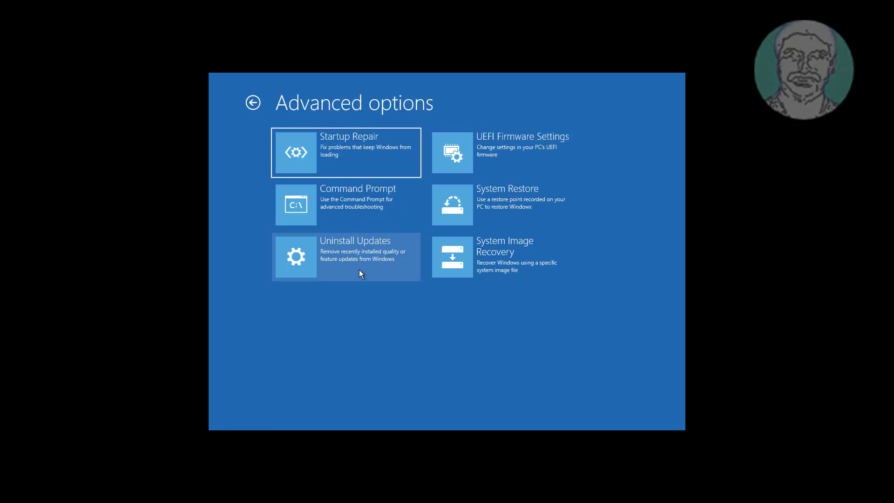
pyautogui.click(349, 260)
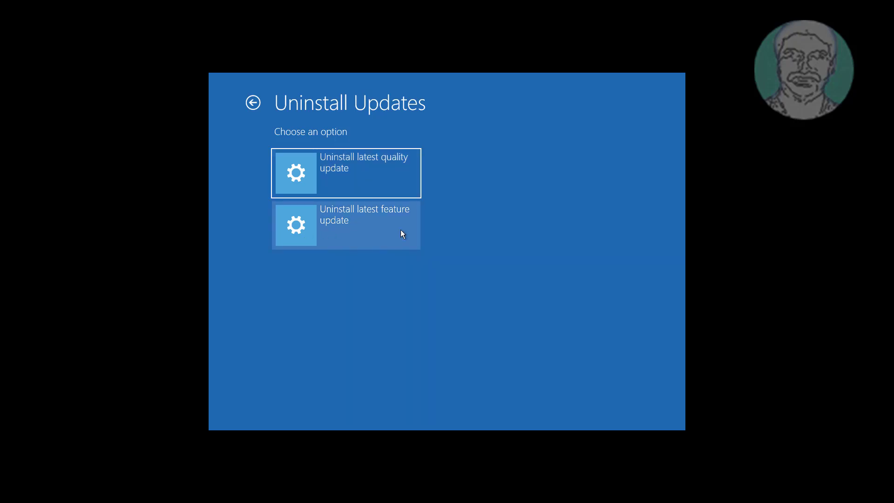
pyautogui.click(379, 224)
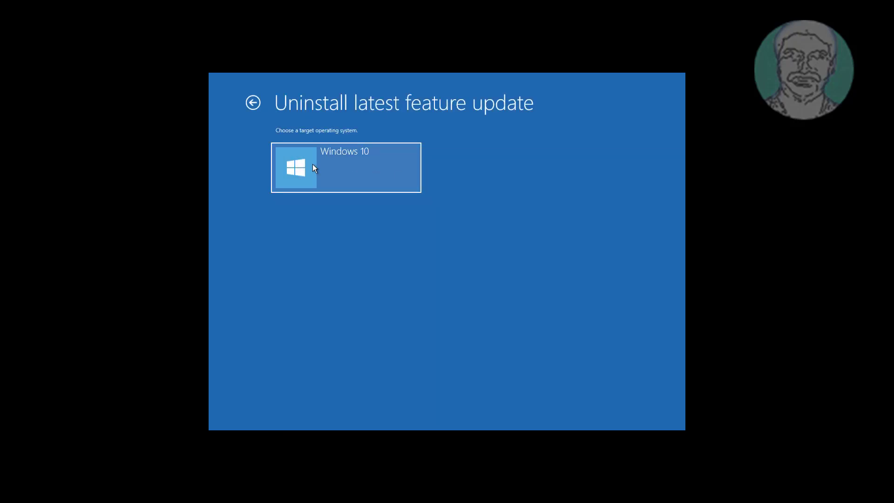
pyautogui.click(343, 161)
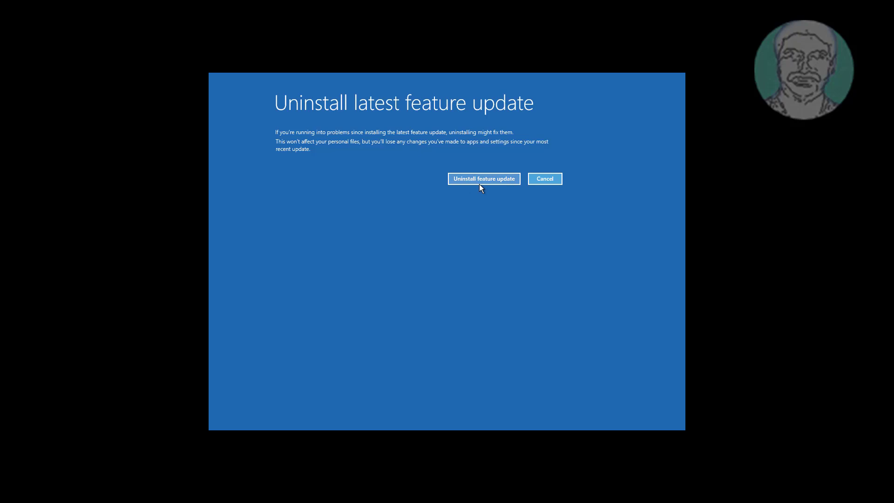
pyautogui.click(507, 177)
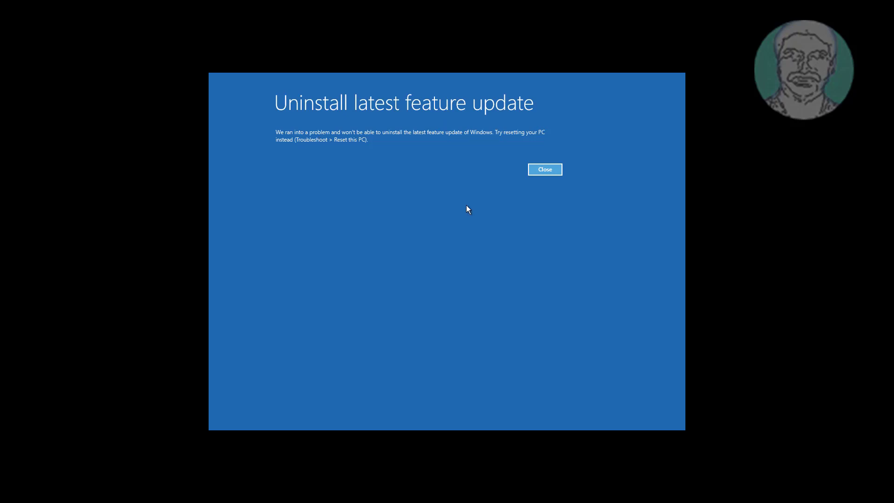
pyautogui.click(540, 170)
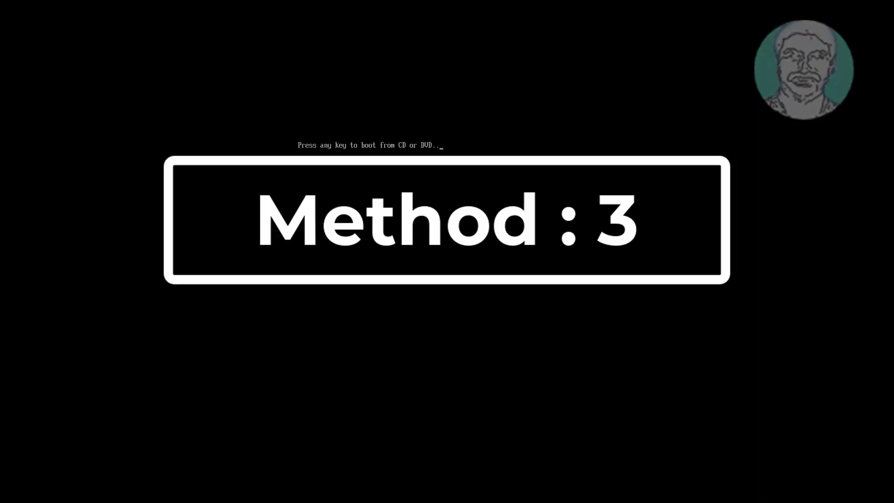
# - Press a key at the 'boot from CD or DVD' prompt to start from the installation media
pyautogui.press('Return')
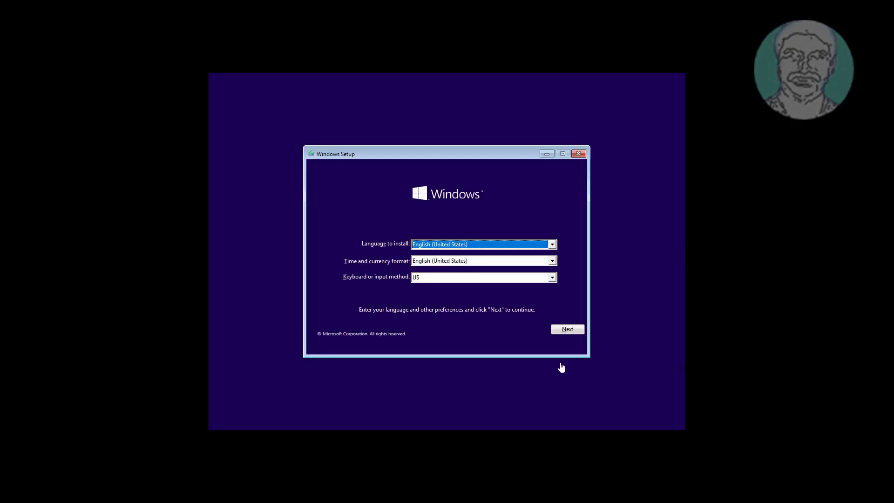
# - Take Setup's repair route to Advanced options and run Startup Repair on Windows 10
pyautogui.click(563, 330)
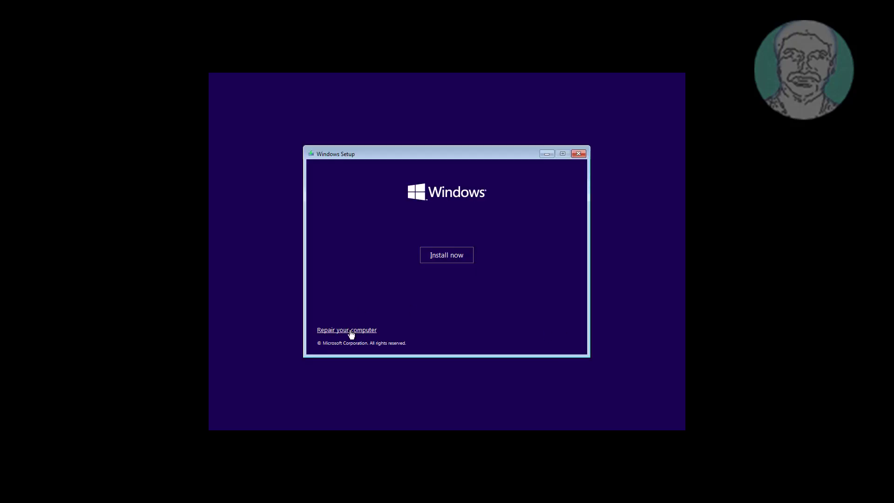
pyautogui.click(350, 330)
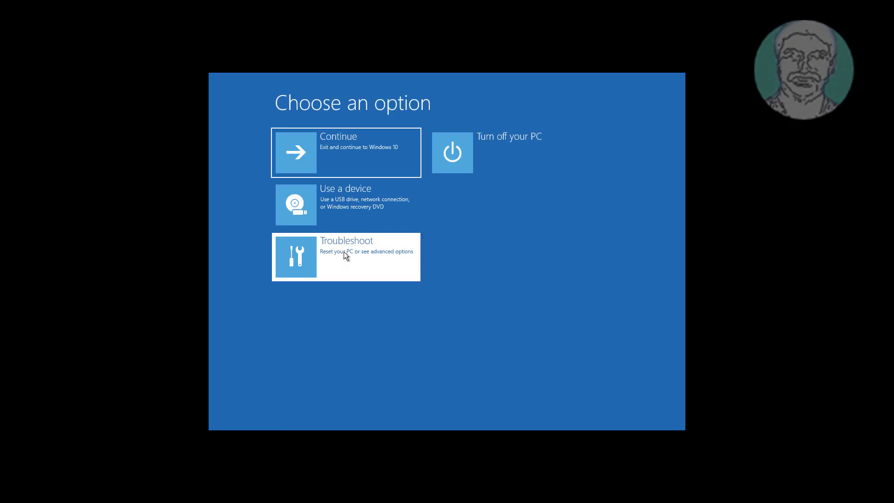
pyautogui.click(343, 252)
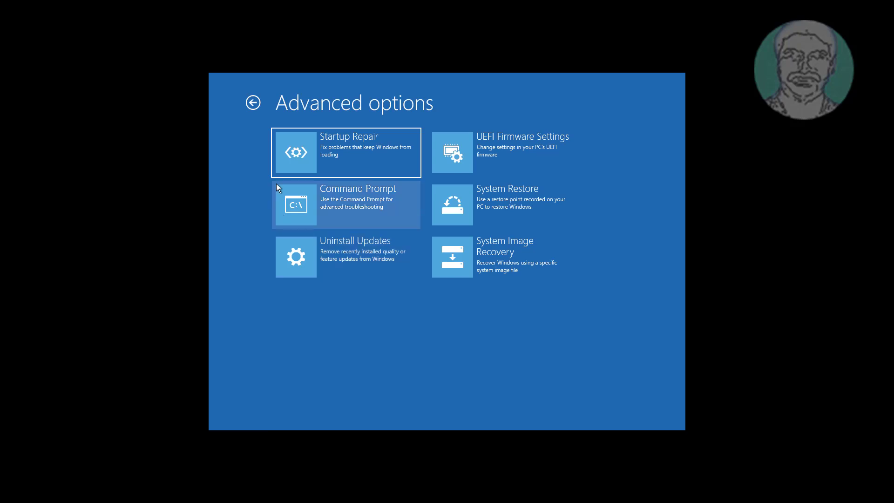
pyautogui.click(339, 154)
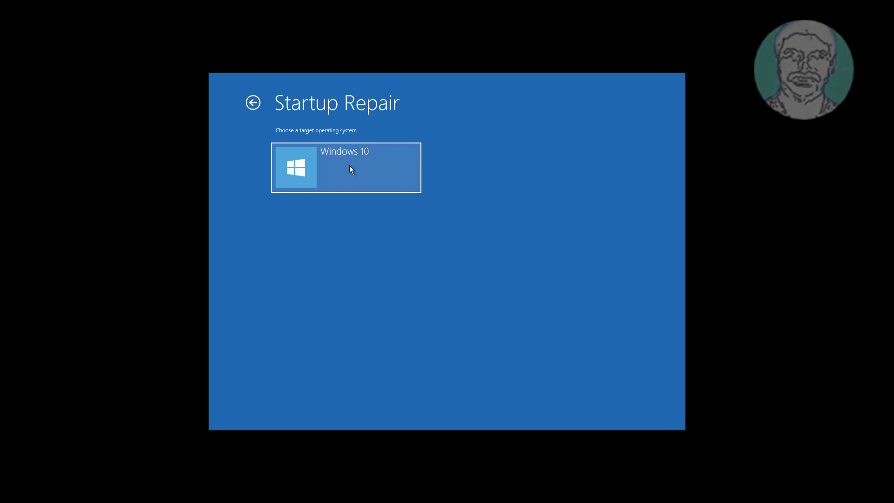
pyautogui.click(363, 173)
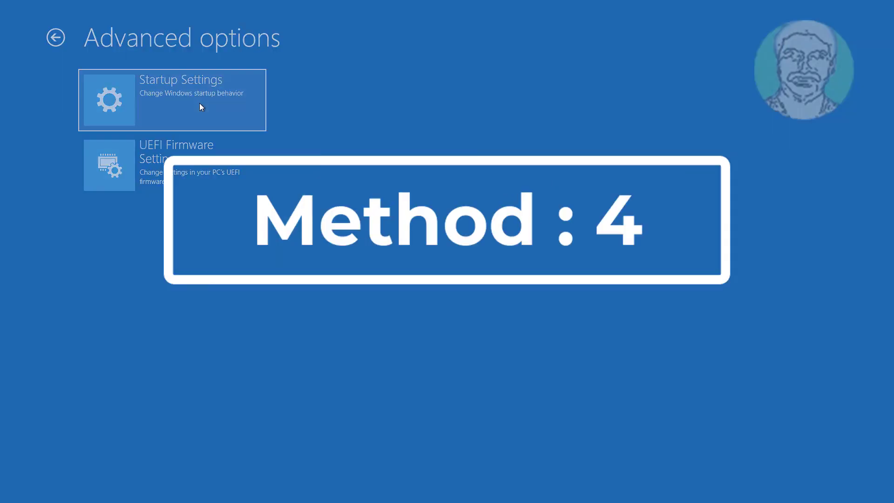
# - Restart through Startup Settings and choose option 4, Enable Safe Mode
pyautogui.click(256, 106)
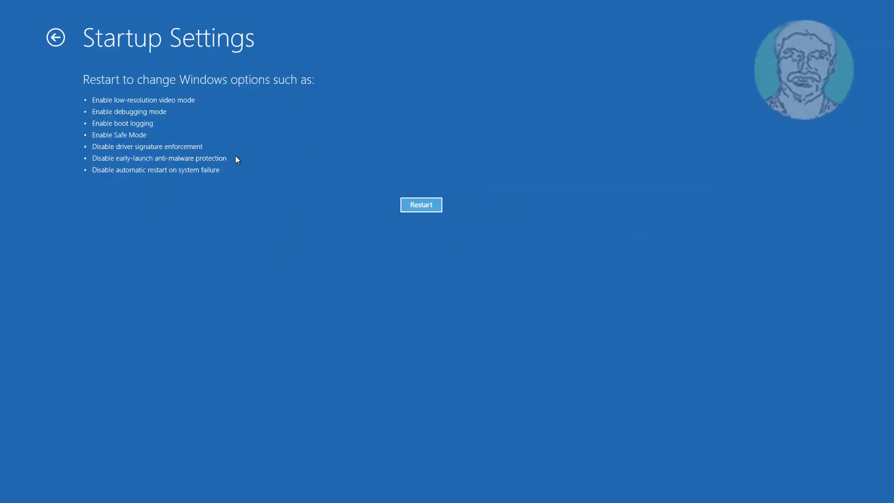
pyautogui.click(417, 207)
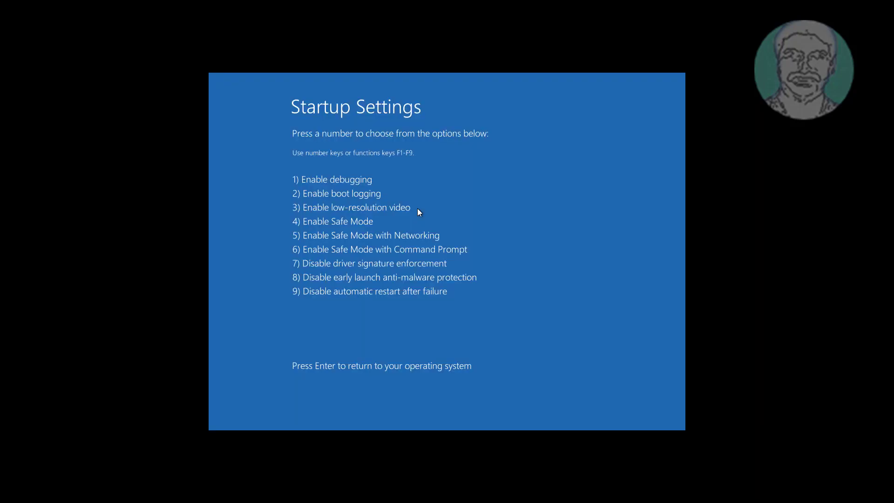
pyautogui.press('4')
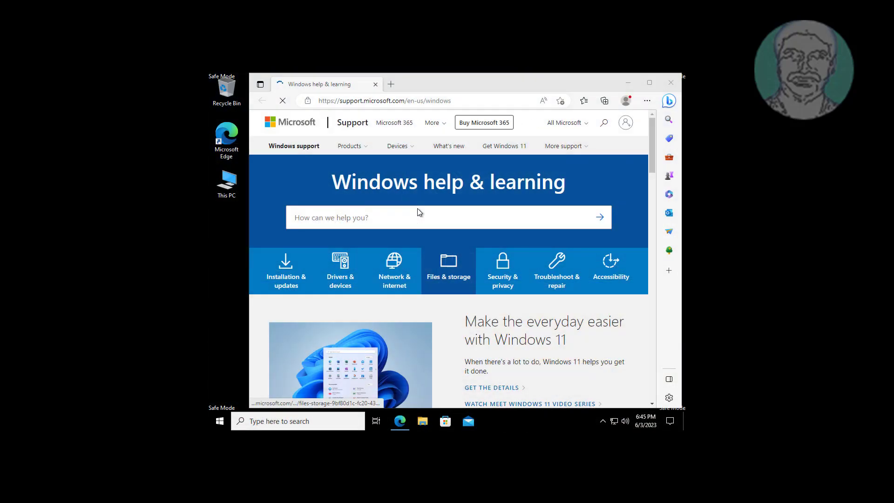
# - Close Edge, then search 'event viewer' from the taskbar and launch Event Viewer
pyautogui.click(670, 83)
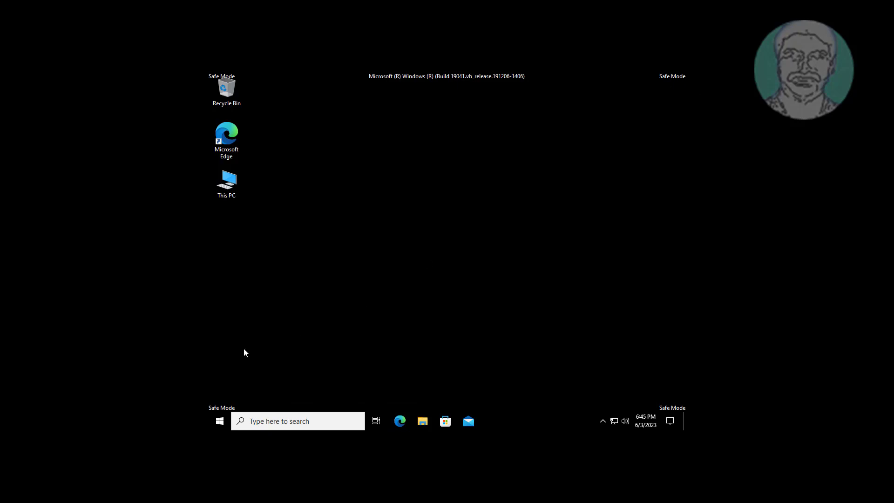
pyautogui.click(276, 423)
pyautogui.write('event vi')
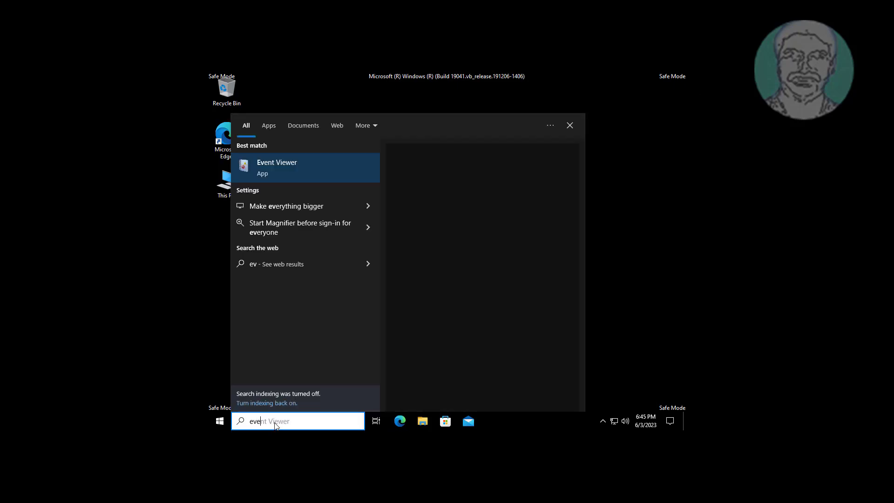
pyautogui.write('ewer')
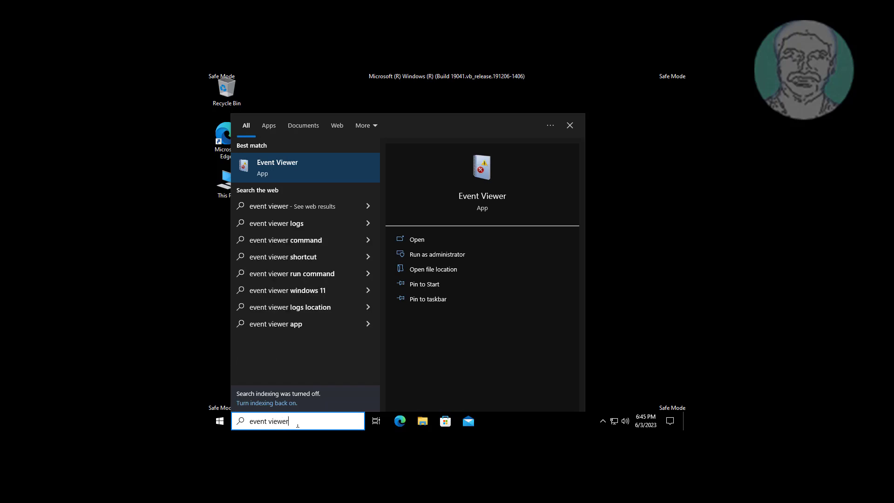
pyautogui.click(294, 170)
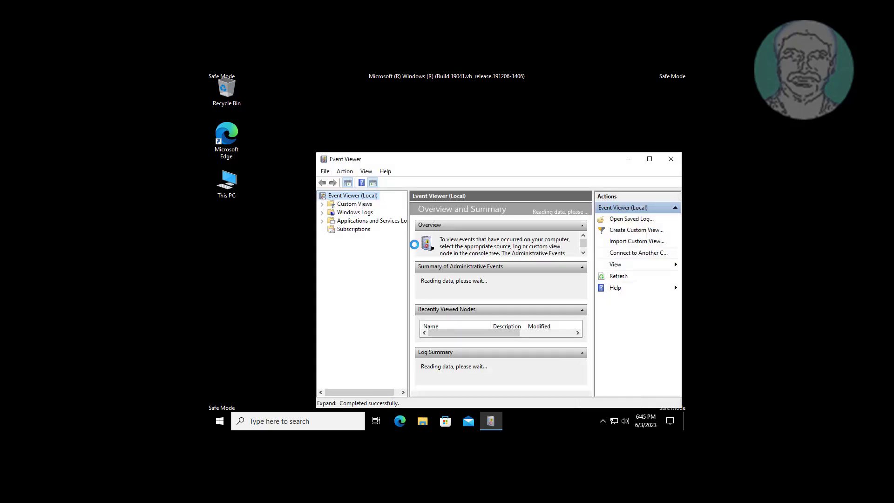
# - Maximize Event Viewer, open Windows Logs > System, widen the Source column, and scroll the events
pyautogui.click(650, 159)
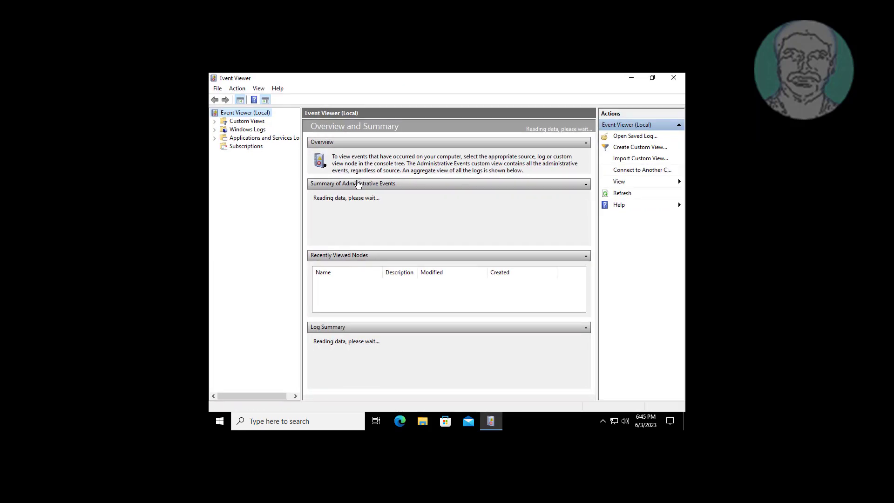
pyautogui.click(240, 130)
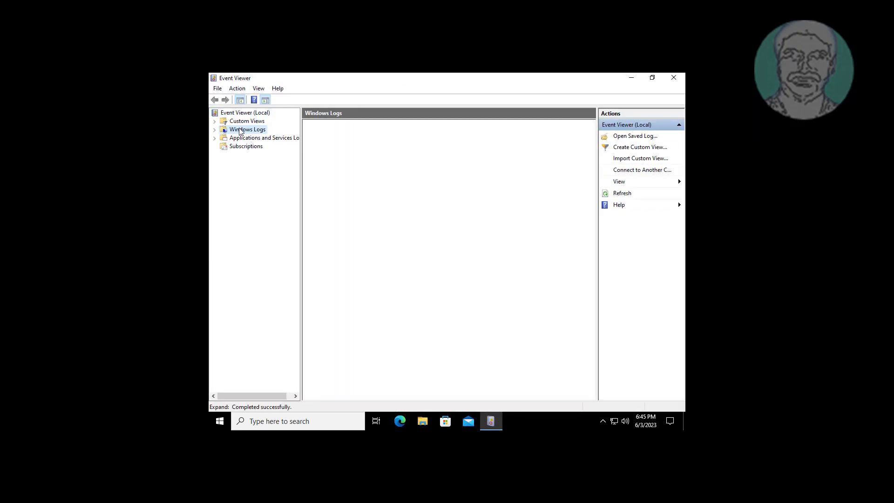
pyautogui.click(213, 130)
pyautogui.click(247, 163)
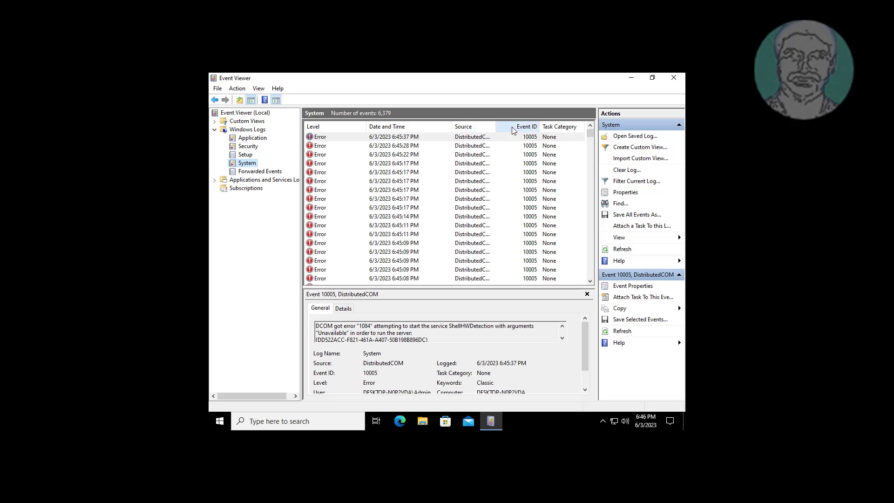
pyautogui.moveTo(496, 126); pyautogui.dragTo(548, 132)
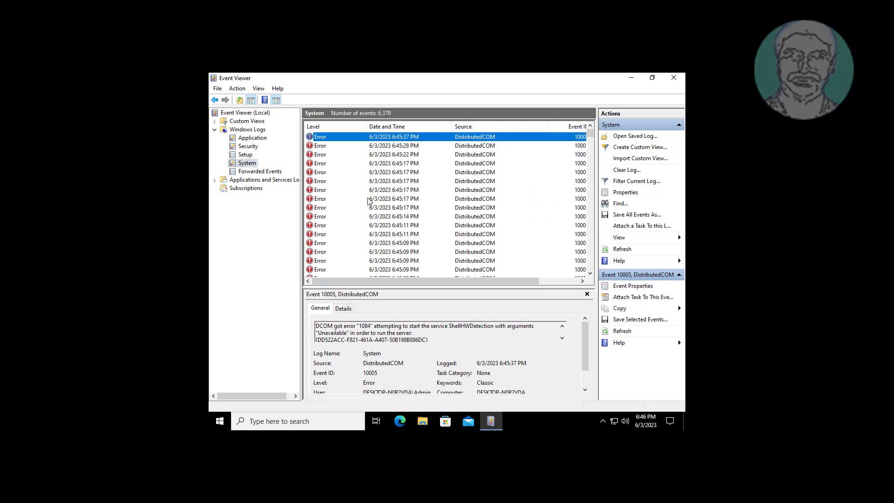
pyautogui.scroll(-5, 347, 237)
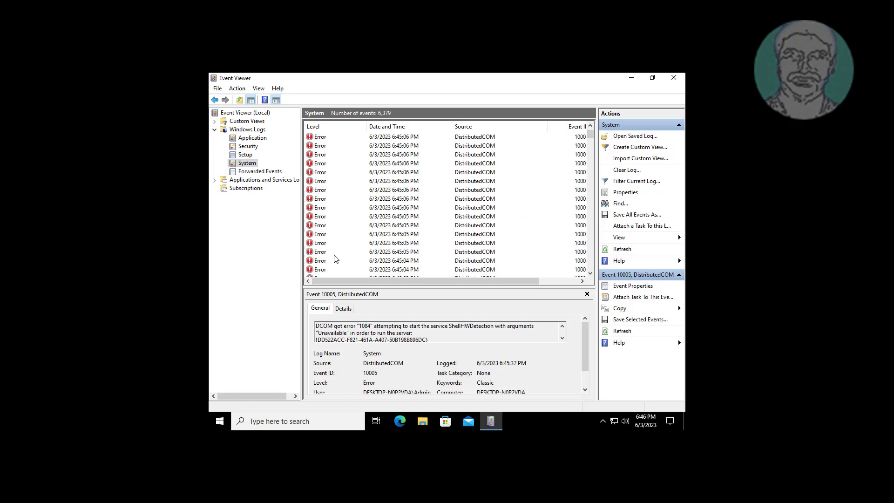
pyautogui.scroll(-3, 335, 257)
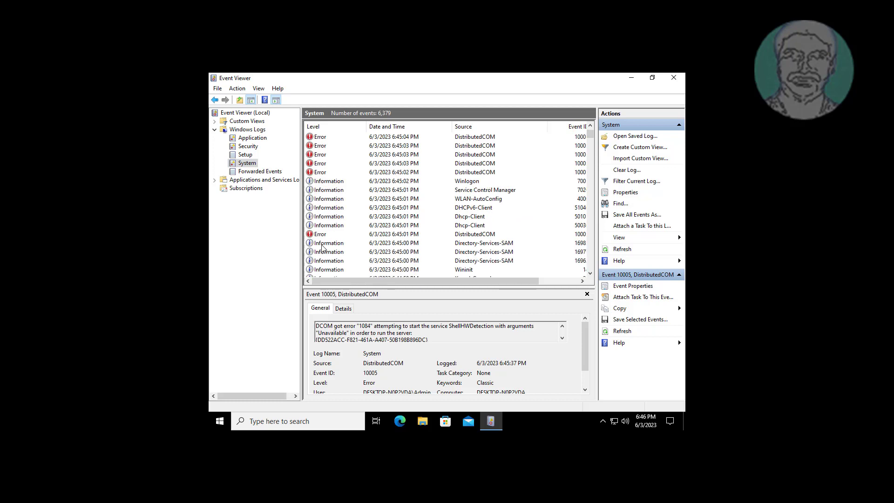
pyautogui.scroll(-4, 352, 255)
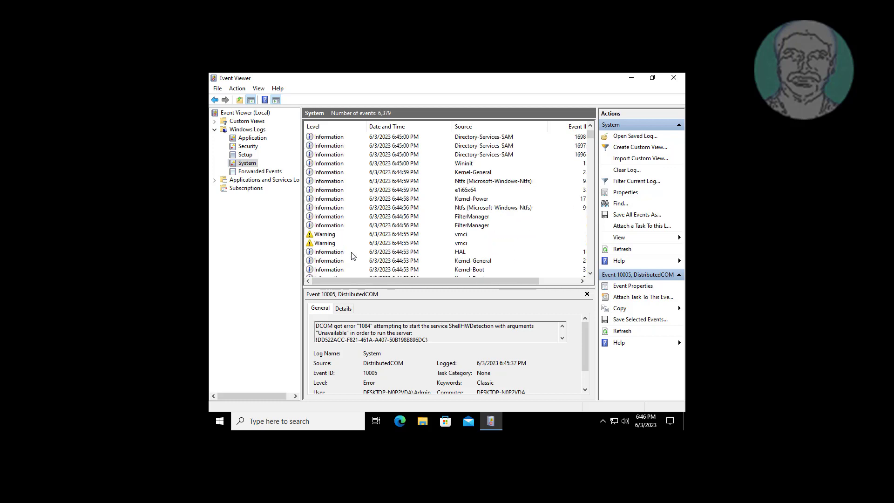
pyautogui.scroll(-10, 353, 256)
pyautogui.scroll(-10, 353, 256)
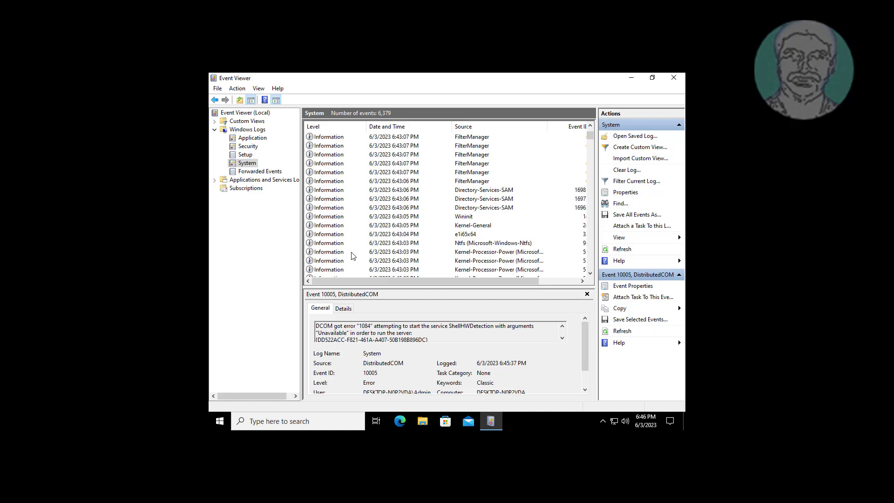
pyautogui.scroll(-12, 353, 256)
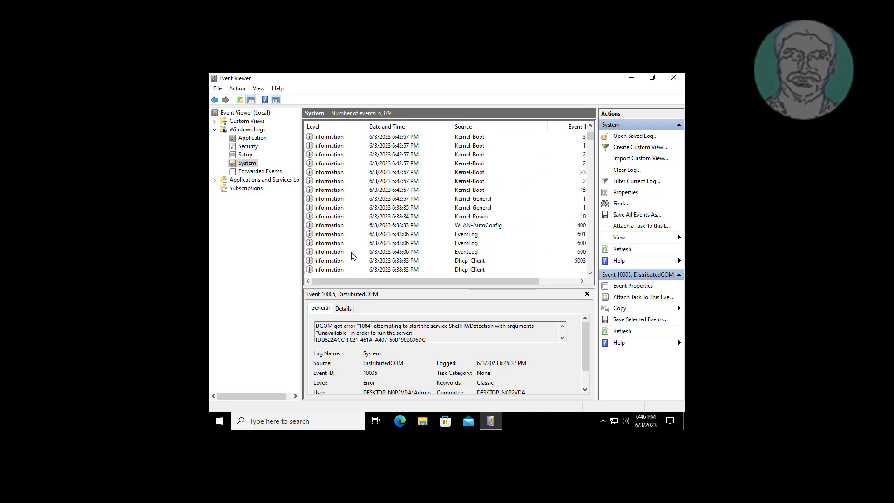
pyautogui.scroll(-2, 352, 255)
pyautogui.scroll(-8, 353, 255)
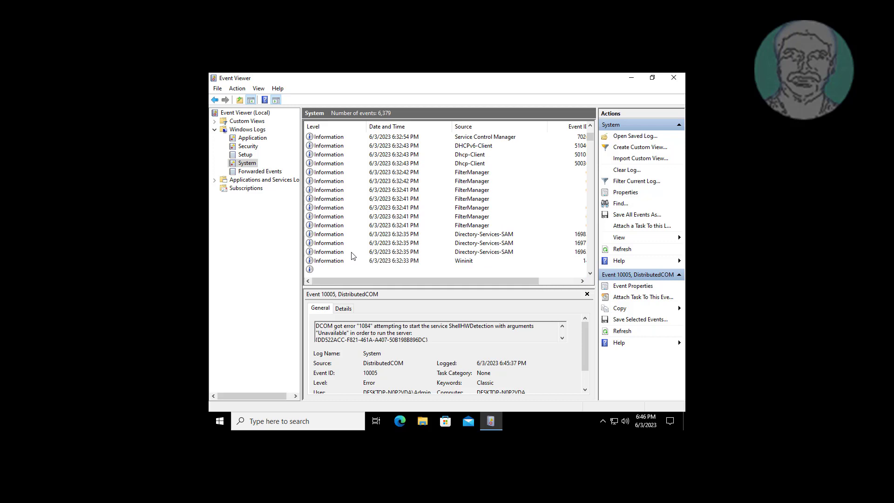
pyautogui.scroll(-6, 352, 255)
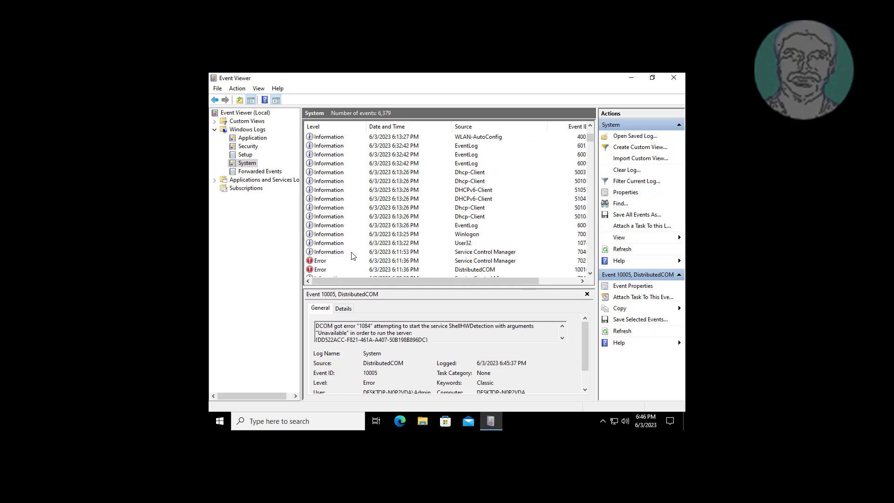
pyautogui.scroll(-4, 353, 256)
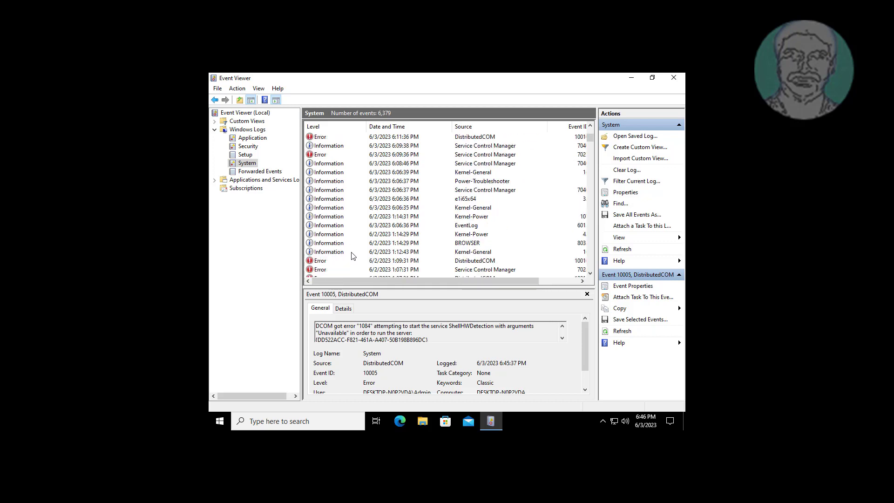
pyautogui.scroll(-5, 352, 255)
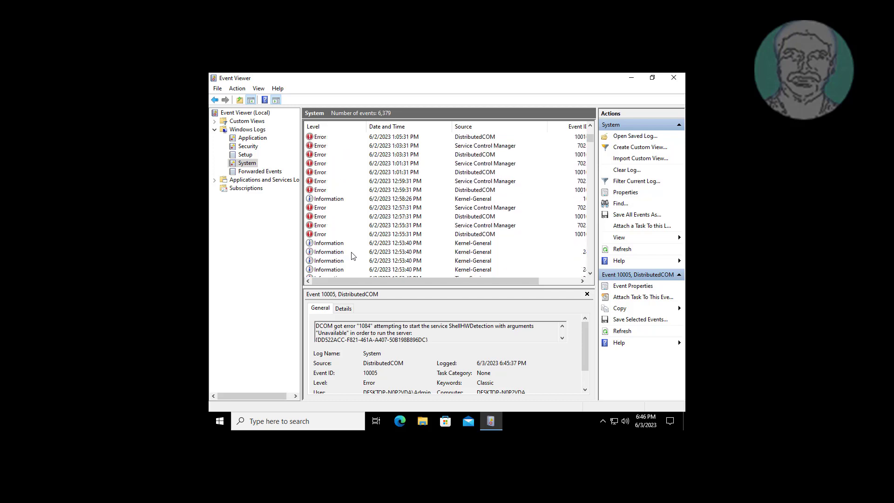
# - Inspect the 12:57:31 and 12:55:31 PM Service Control Manager and DistributedCOM errors, scrolling further down
pyautogui.click(319, 210)
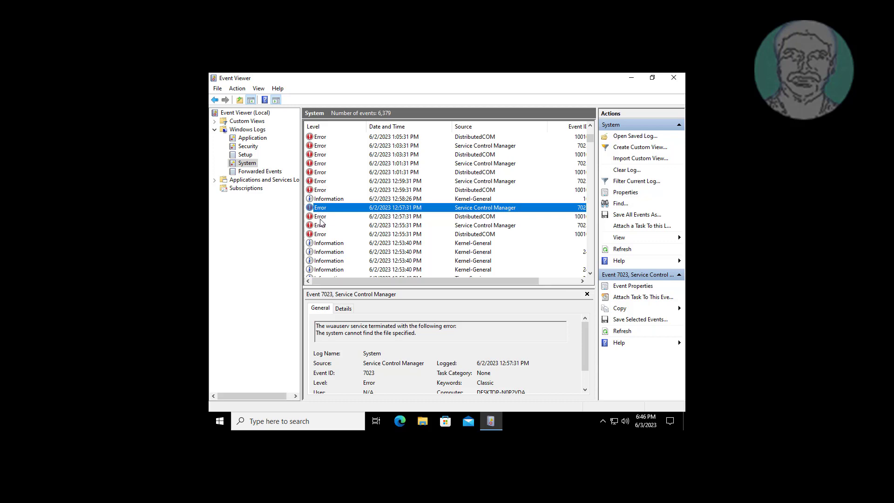
pyautogui.click(320, 217)
pyautogui.click(320, 226)
pyautogui.scroll(-2, 320, 227)
pyautogui.scroll(-3, 321, 227)
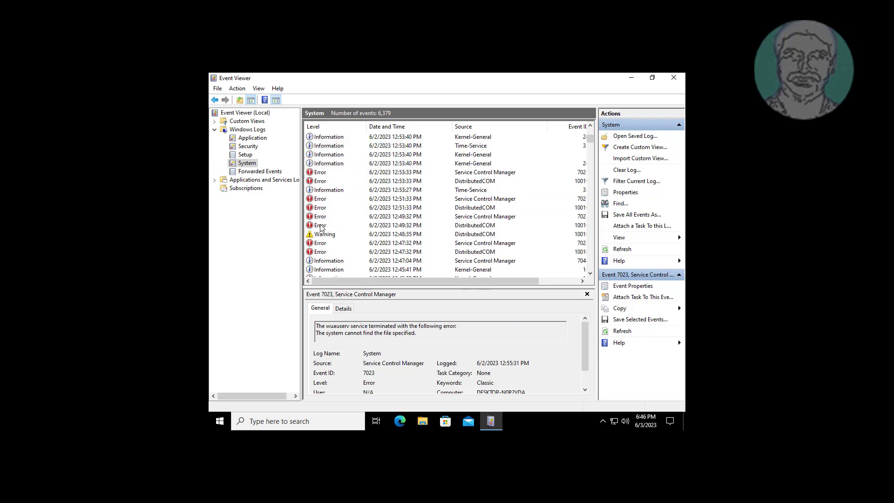
pyautogui.scroll(-5, 320, 227)
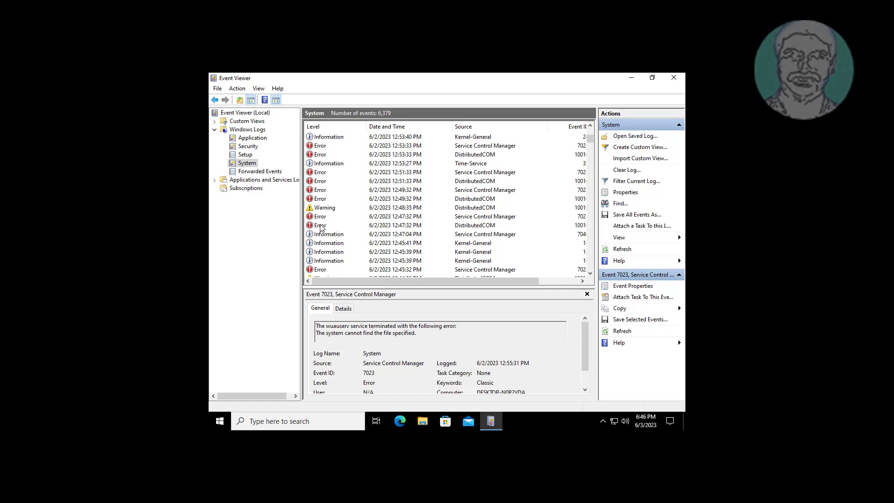
pyautogui.scroll(-8, 321, 227)
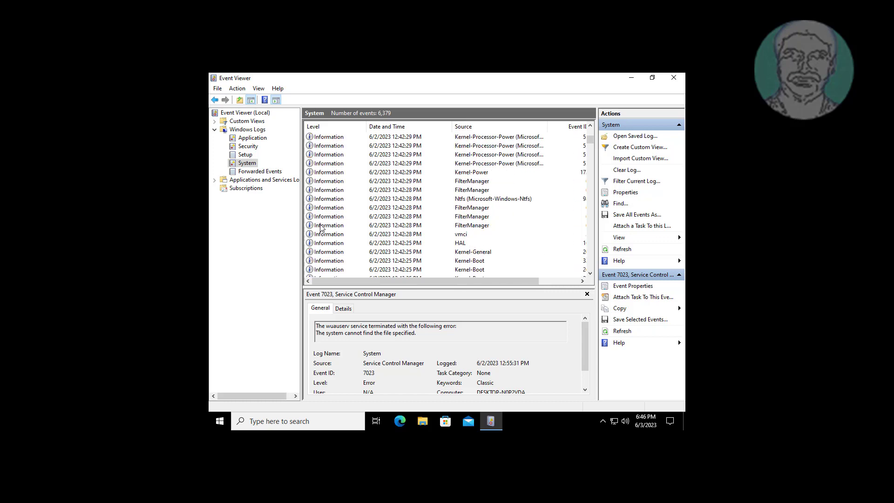
pyautogui.scroll(-8, 321, 227)
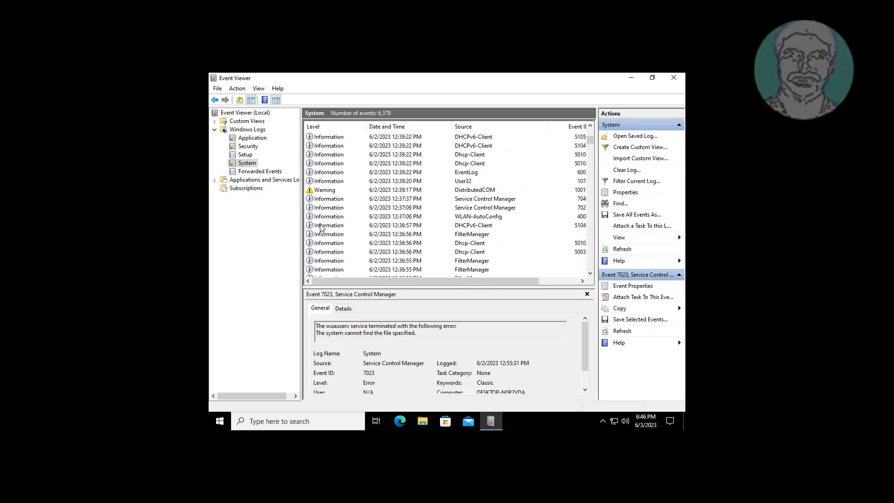
pyautogui.scroll(-8, 320, 228)
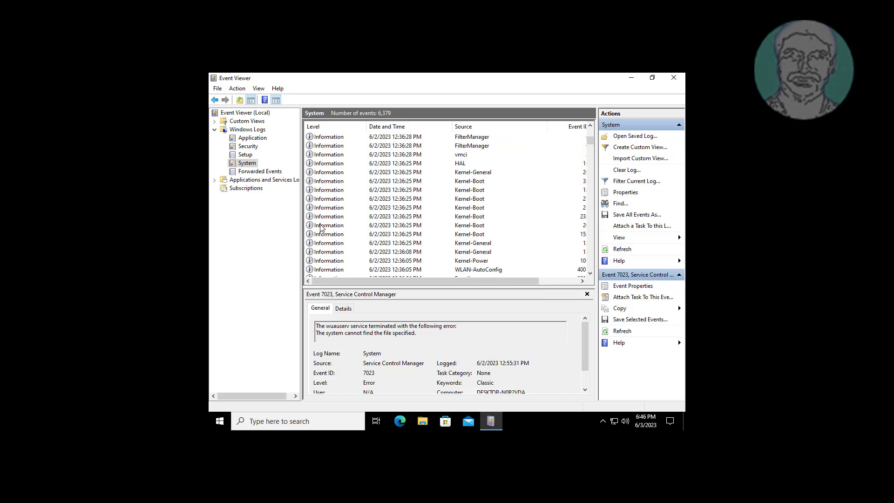
pyautogui.scroll(-5, 334, 251)
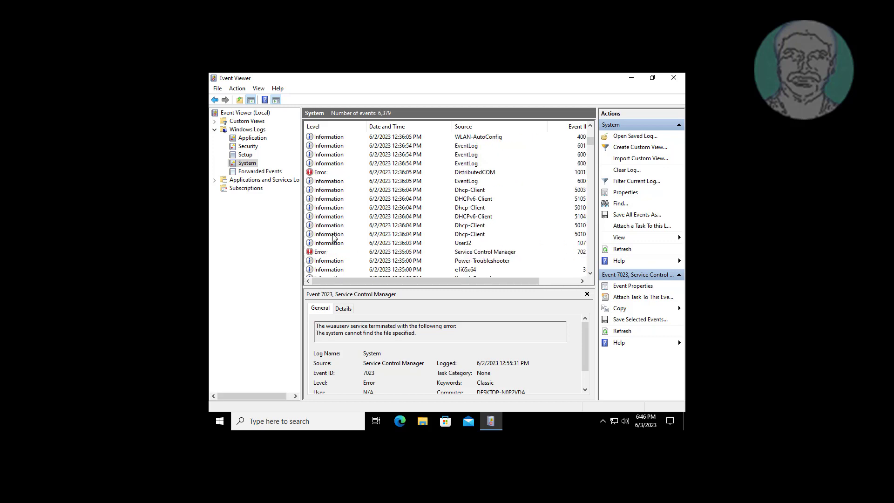
pyautogui.scroll(-2, 333, 238)
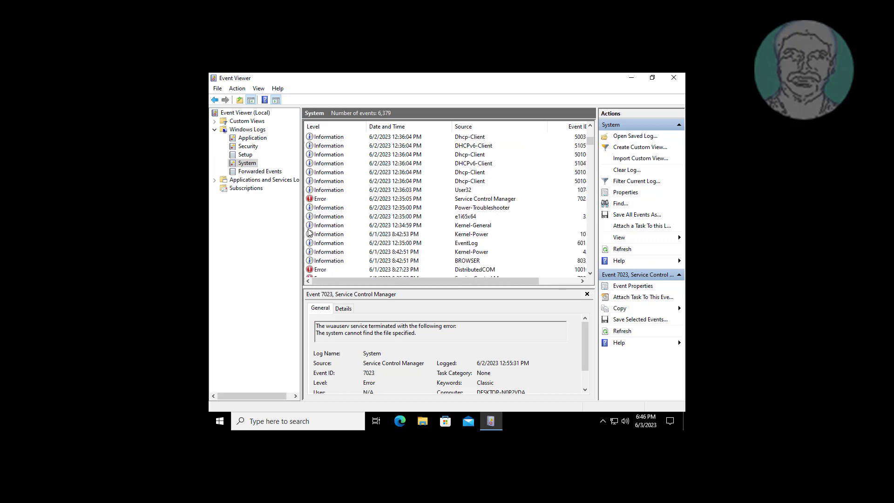
# - Close Event Viewer and launch Device Manager from the Win+X menu
pyautogui.click(672, 78)
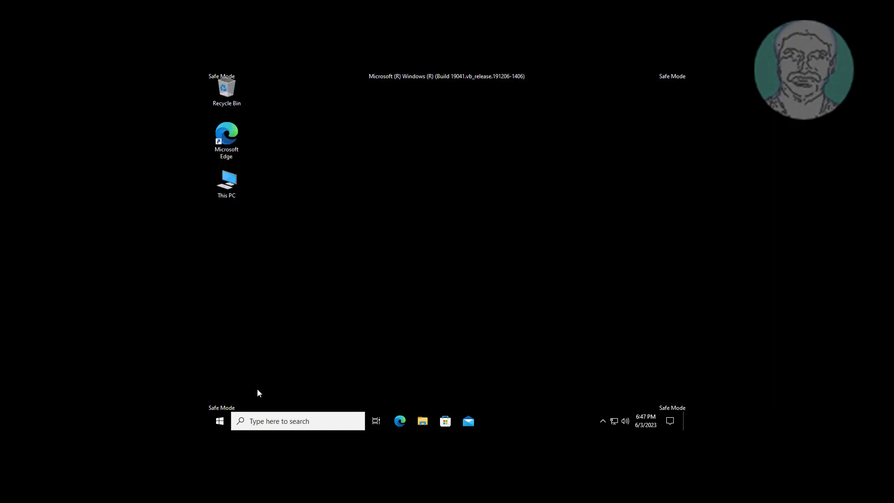
pyautogui.rightClick(222, 421)
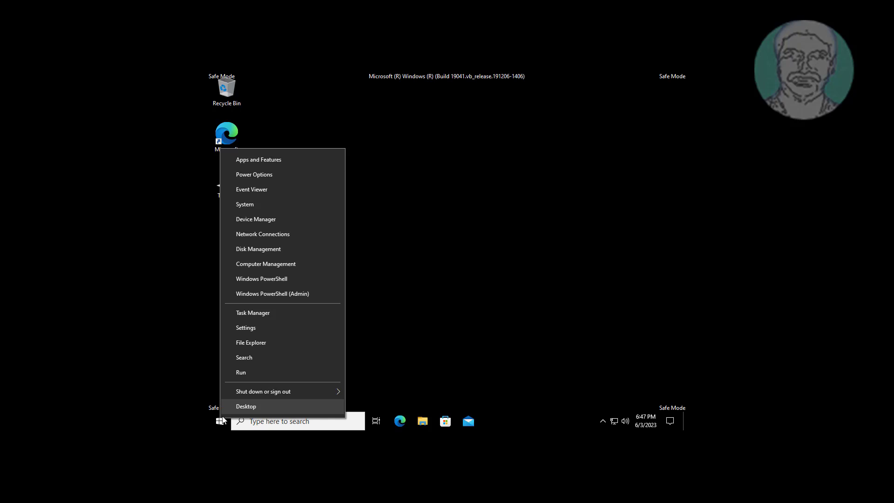
pyautogui.click(260, 221)
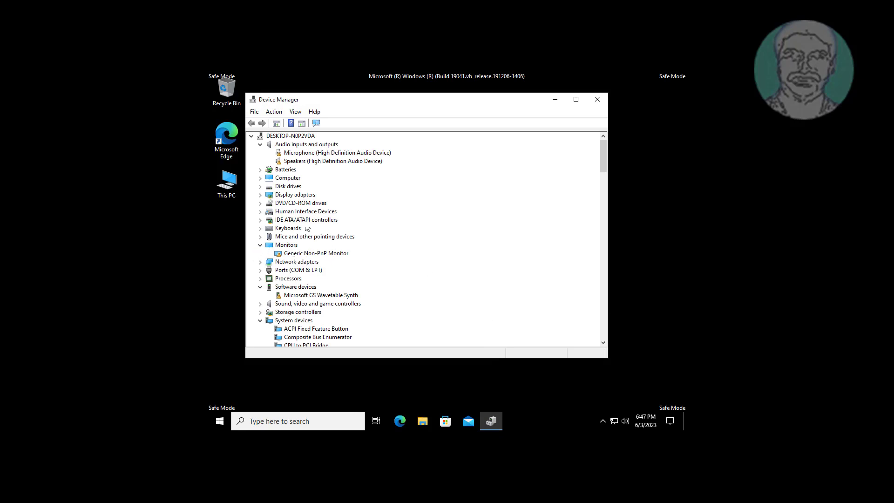
# - Expand Display adapters and open the VMware SVGA 3D adapter's properties
pyautogui.click(282, 196)
pyautogui.click(260, 195)
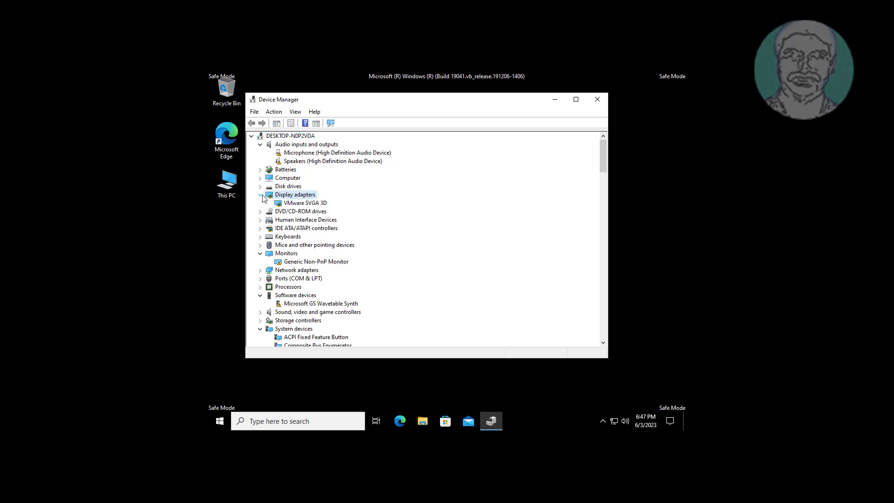
pyautogui.click(323, 205)
pyautogui.rightClick(326, 206)
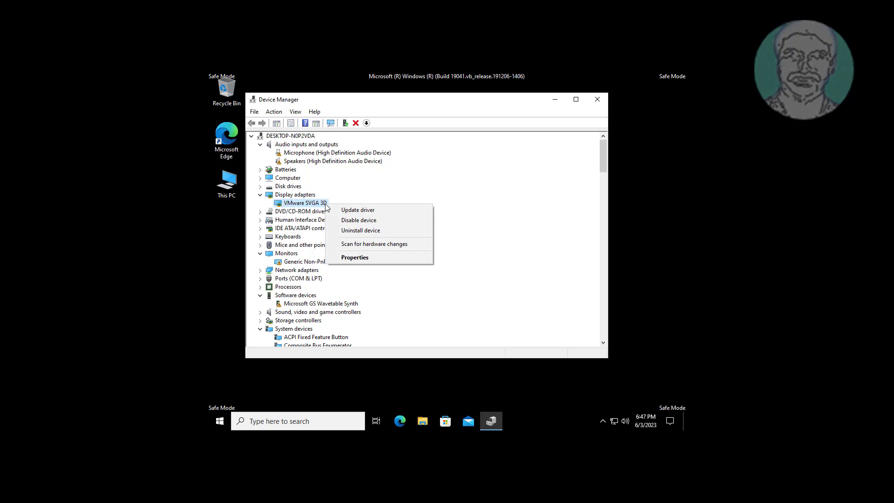
pyautogui.click(365, 257)
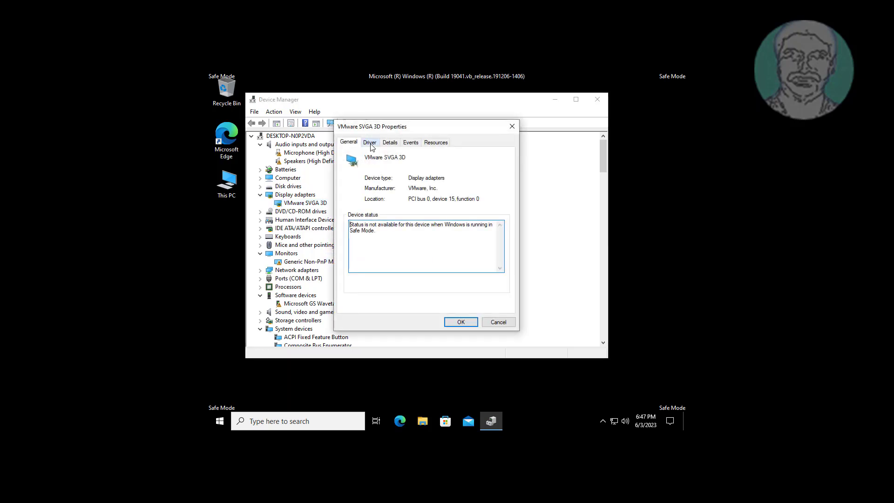
# - Roll back its driver to Microsoft Basic Display Adapter, then close Device Manager
pyautogui.click(369, 143)
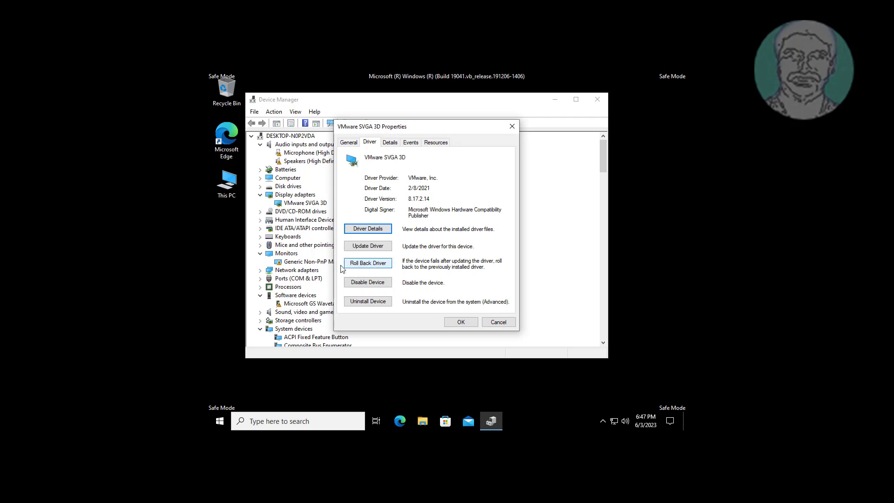
pyautogui.click(377, 266)
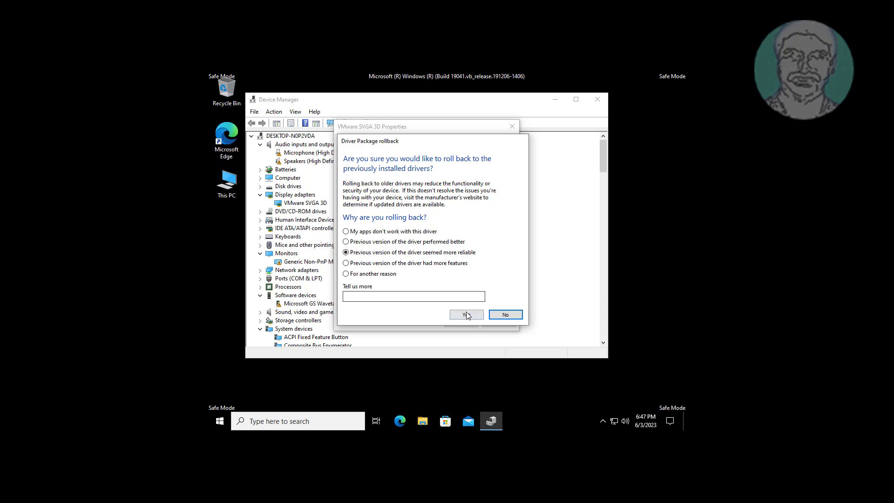
pyautogui.click(466, 314)
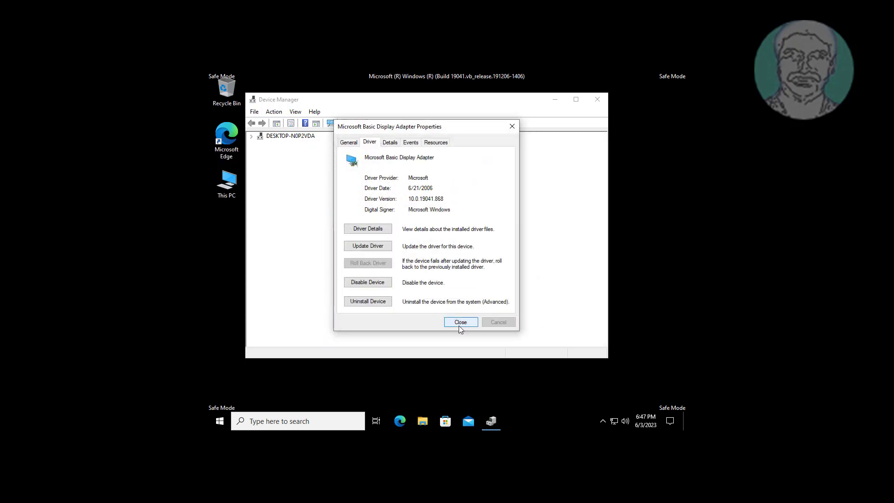
pyautogui.click(459, 325)
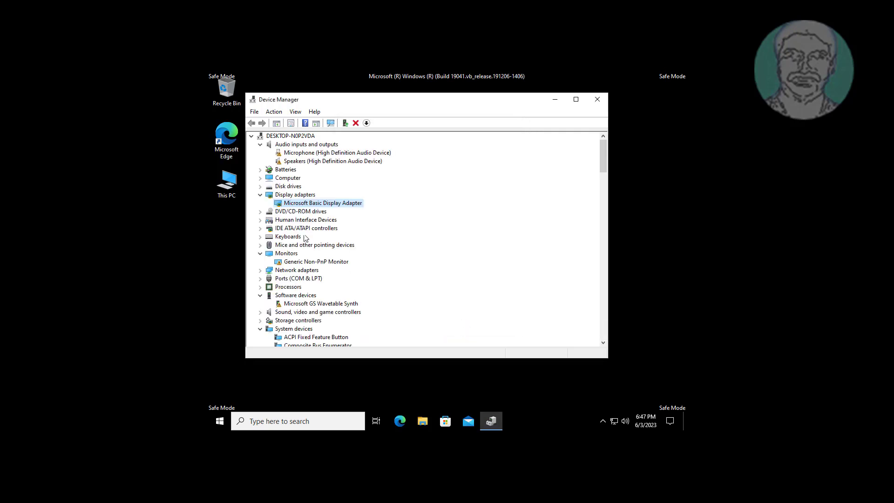
pyautogui.click(597, 99)
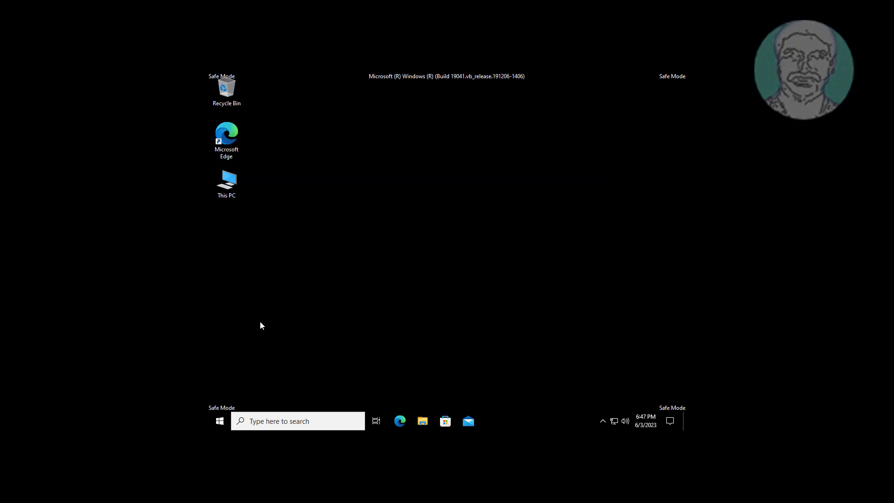
# - Restart the PC from the Start menu's power options to leave Safe Mode
pyautogui.click(220, 421)
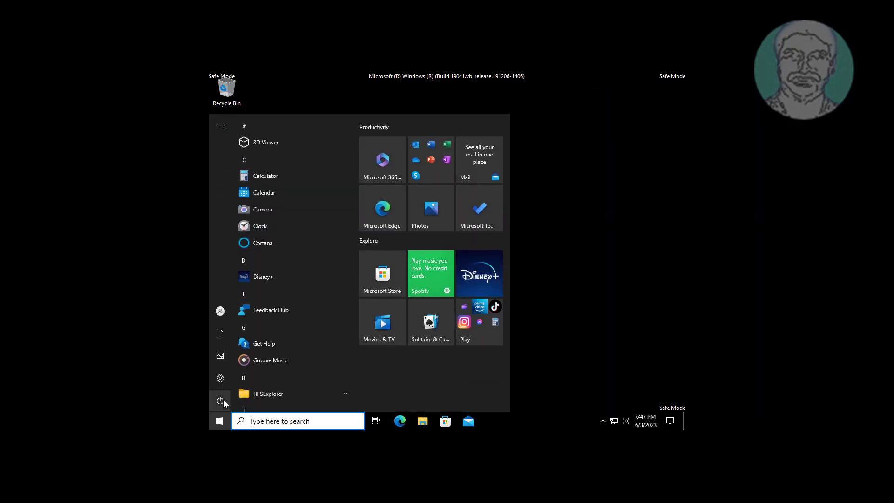
pyautogui.click(220, 400)
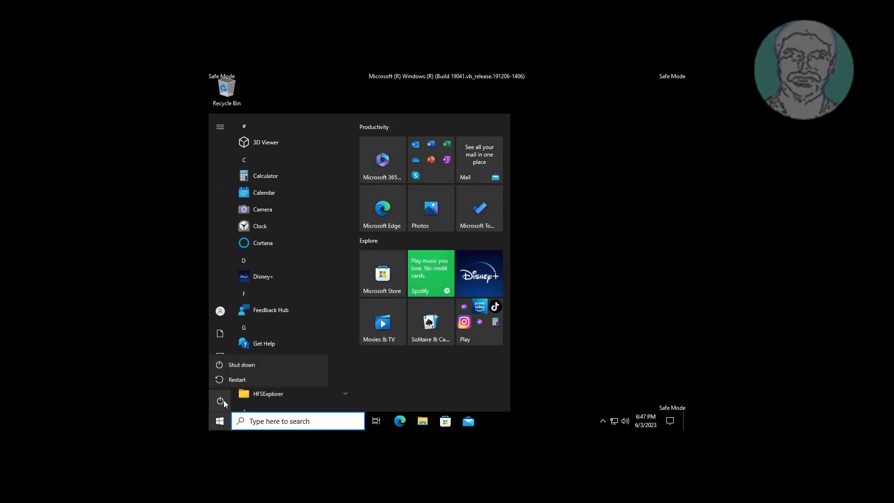
pyautogui.click(276, 381)
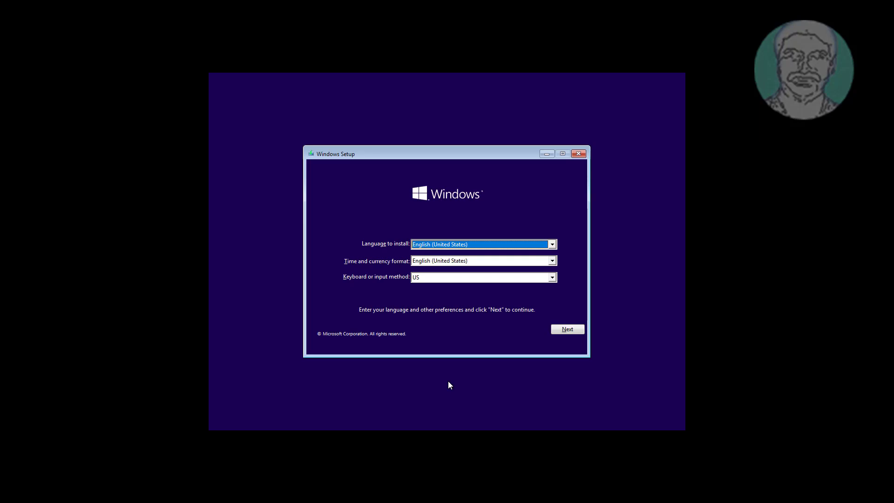
# - Launch System Restore for Windows 10 via Repair your computer and Troubleshoot
pyautogui.click(562, 331)
pyautogui.click(366, 331)
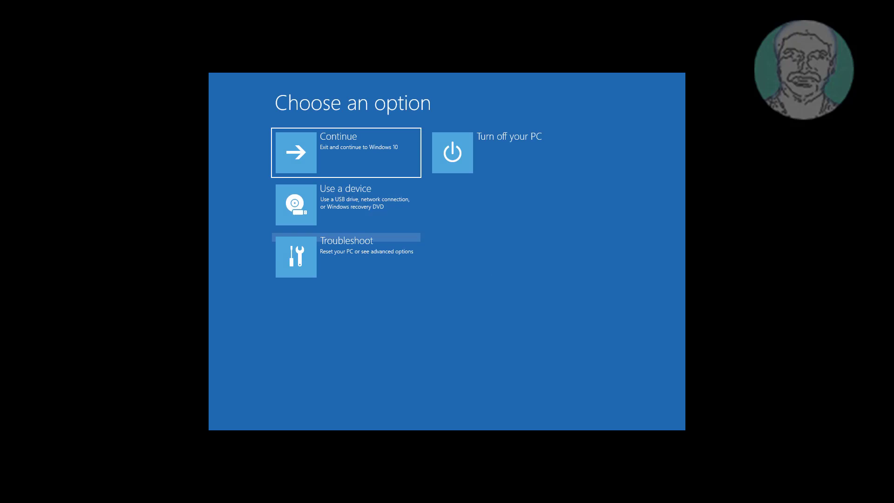
pyautogui.click(357, 252)
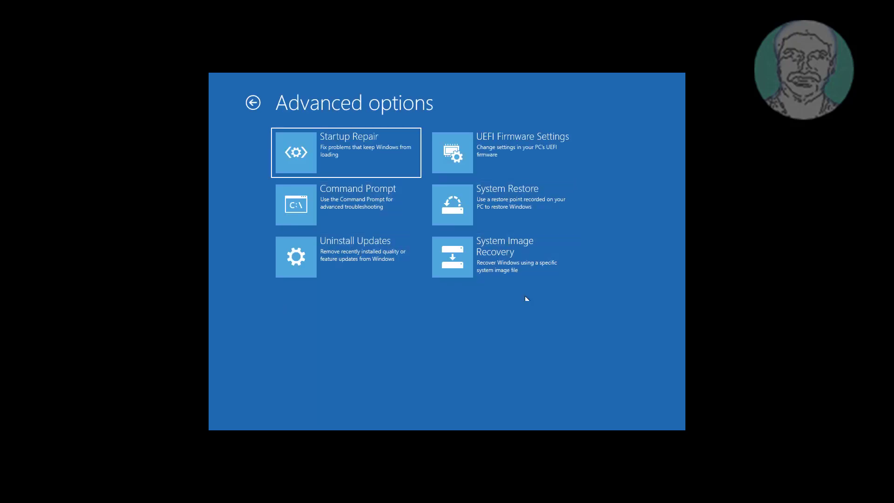
pyautogui.click(538, 201)
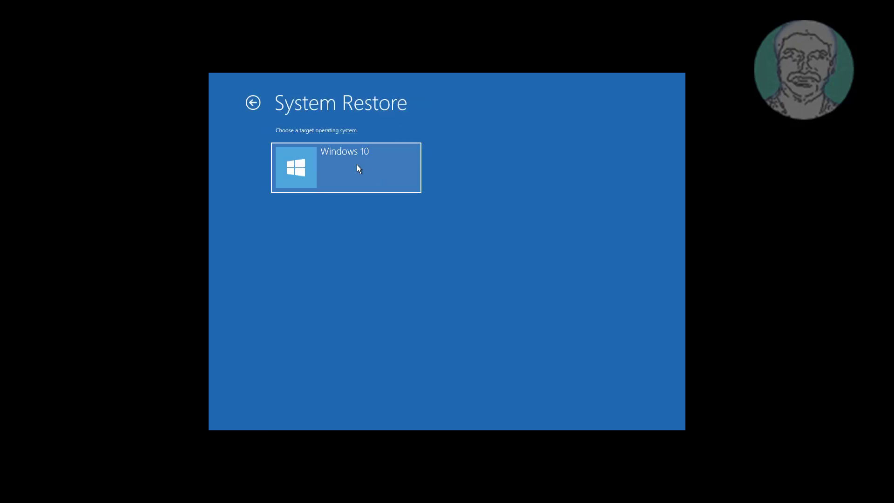
pyautogui.click(358, 168)
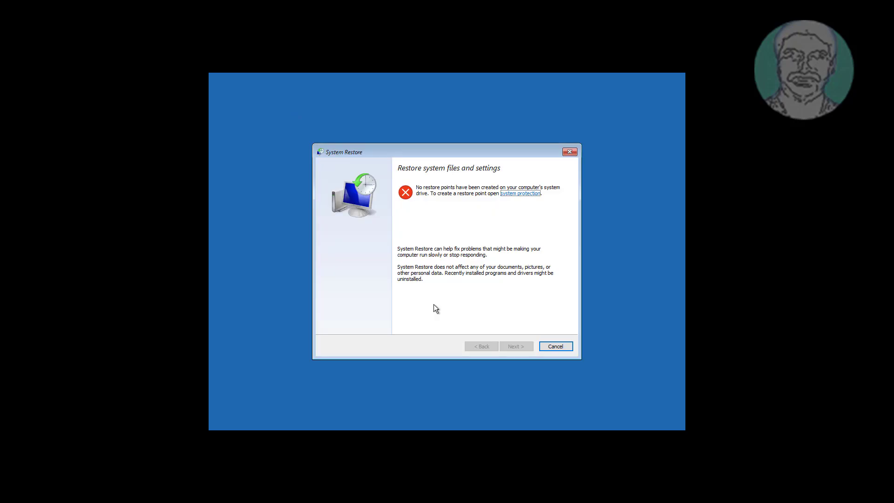